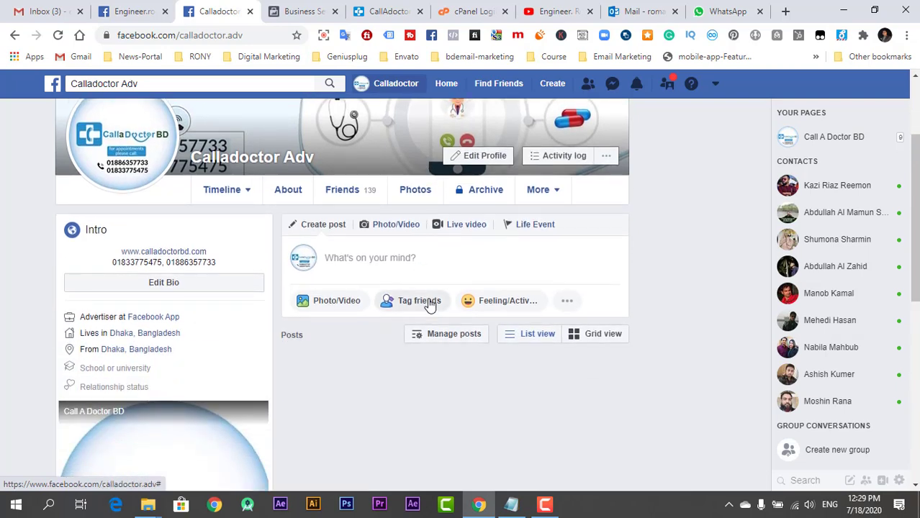
{"action": "left_click", "coordinate": [372, 261]}
{"action": "type", "text": "romangroupltd.com"}
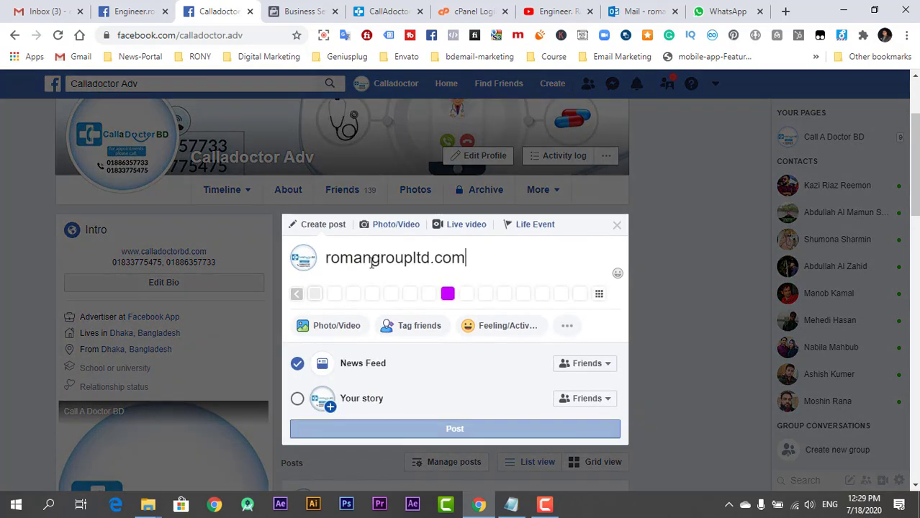
{"action": "left_click", "coordinate": [328, 264]}
{"action": "type", "text": "https:/"}
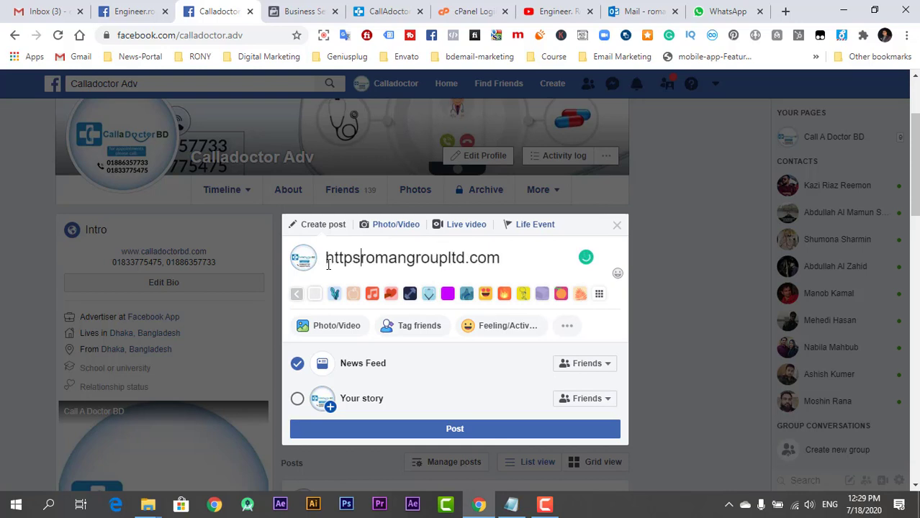
{"action": "type", "text": "/"}
{"action": "key", "text": "ctrl+a"}
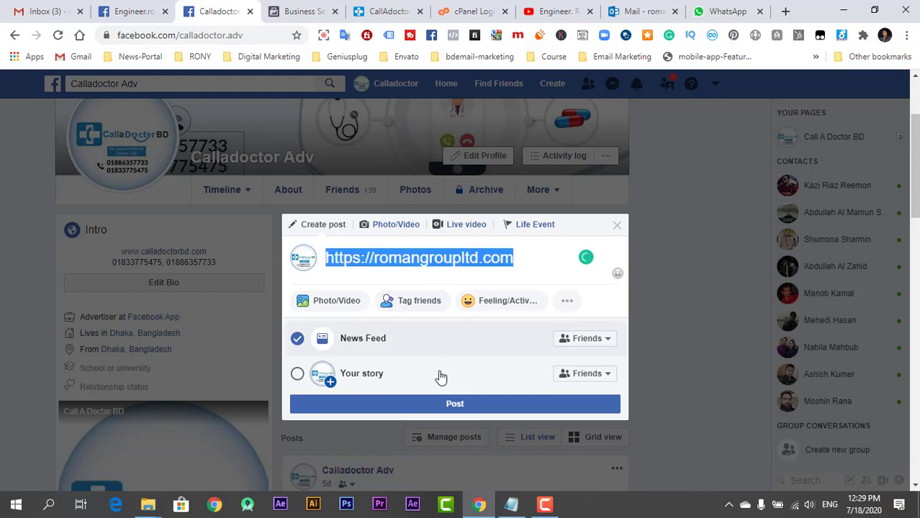
{"action": "left_click", "coordinate": [438, 407]}
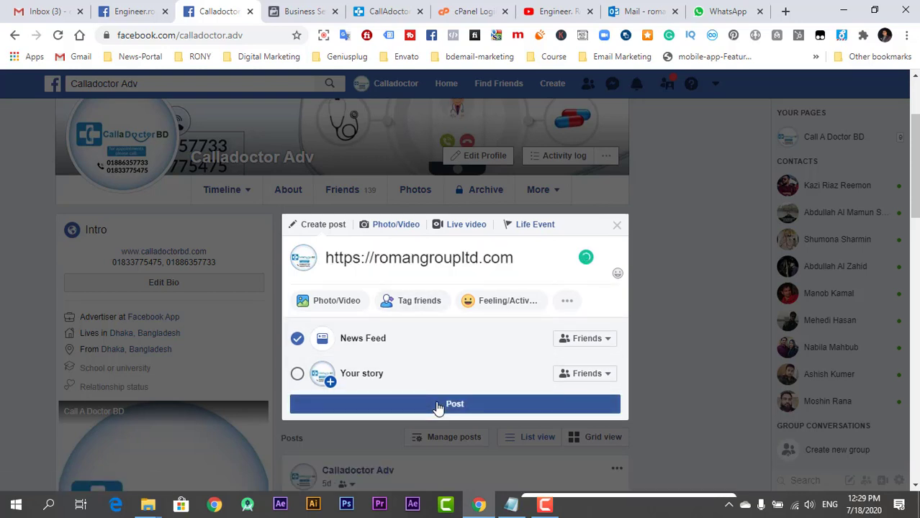
{"action": "left_click", "coordinate": [438, 407]}
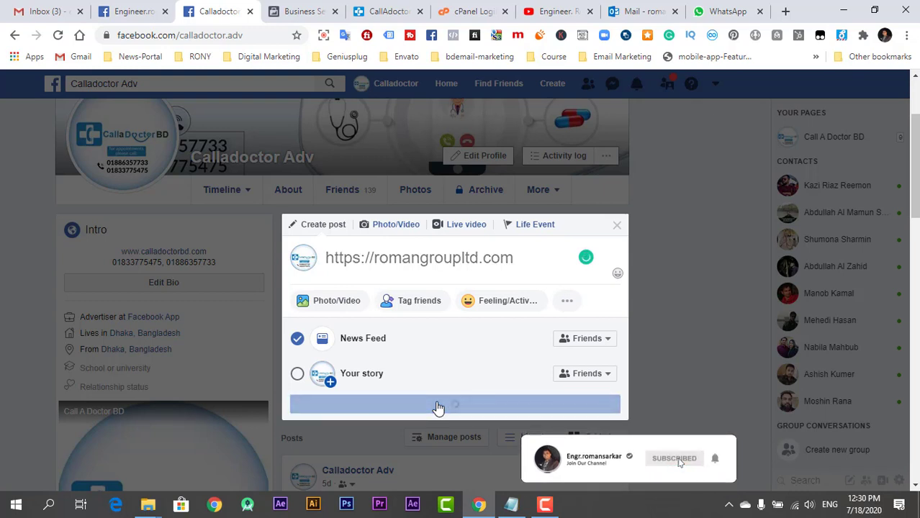
Step: Close the post composer and leave for the home feed, discarding the unfinished post
{"action": "left_click", "coordinate": [617, 227]}
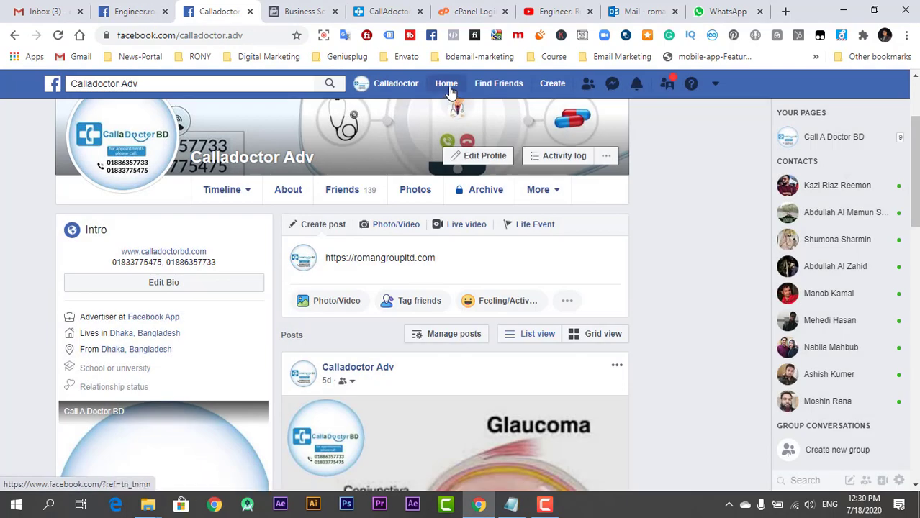
{"action": "left_click", "coordinate": [450, 88]}
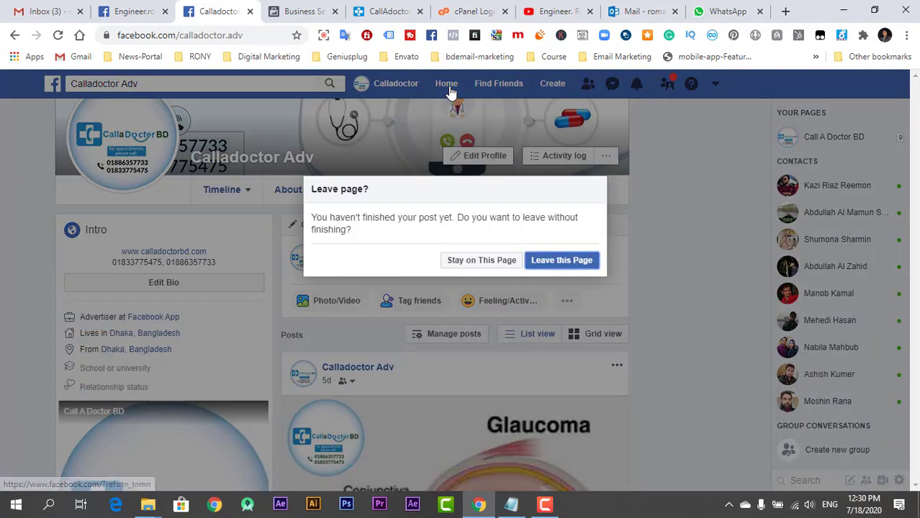
{"action": "left_click", "coordinate": [540, 260]}
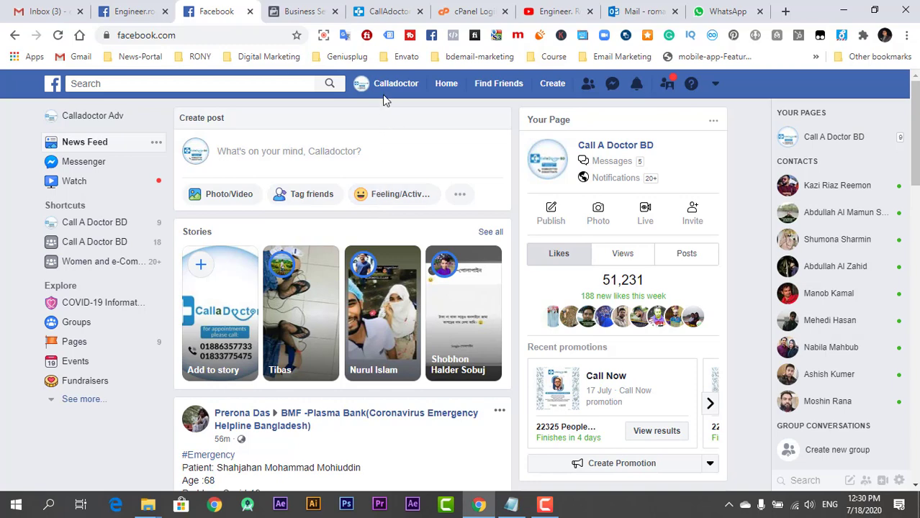
Step: Switch to the calladoctorbd.com website and look over its homepage
{"action": "left_click", "coordinate": [382, 13]}
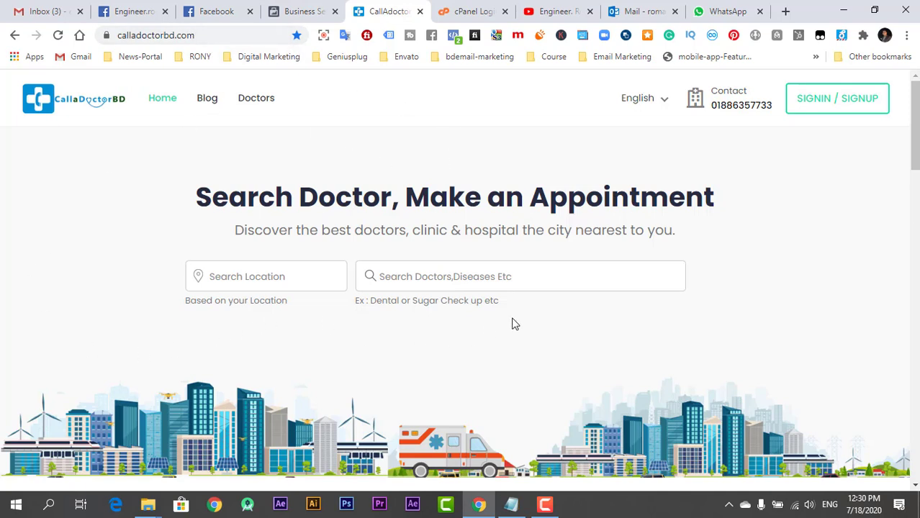
{"action": "scroll", "coordinate": [515, 324], "scroll_direction": "down", "scroll_amount": 1}
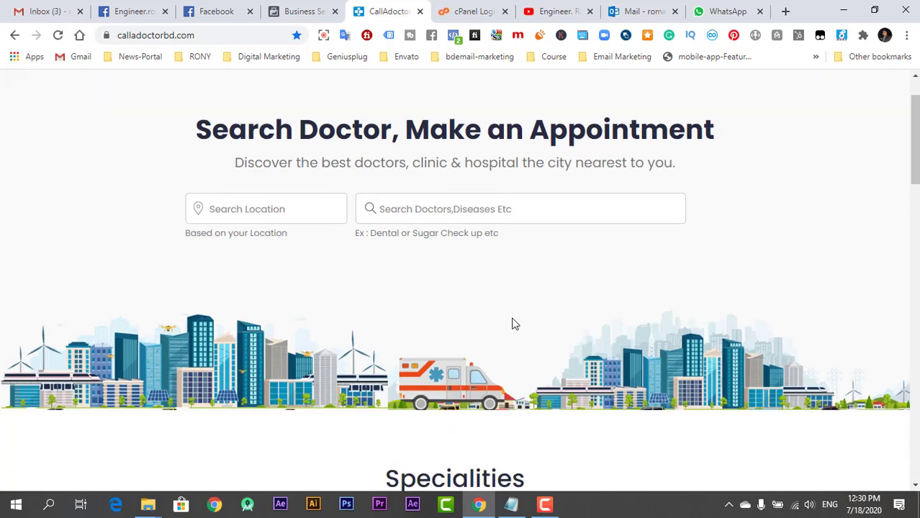
{"action": "scroll", "coordinate": [515, 325], "scroll_direction": "down", "scroll_amount": 1}
{"action": "scroll", "coordinate": [514, 325], "scroll_direction": "up", "scroll_amount": 1}
Step: Return to Facebook, open the Call a Doctor BD business's settings and go to the Brand safety domains
{"action": "left_click", "coordinate": [214, 13]}
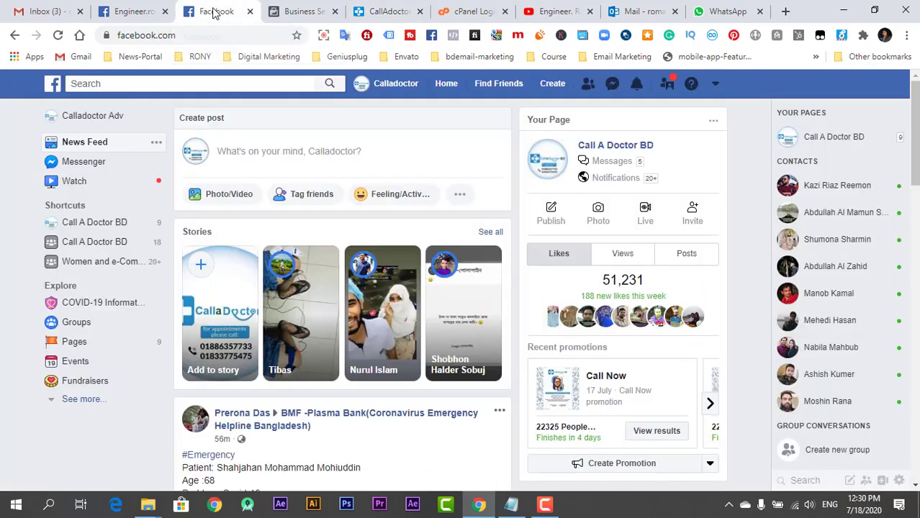
{"action": "left_click", "coordinate": [717, 84]}
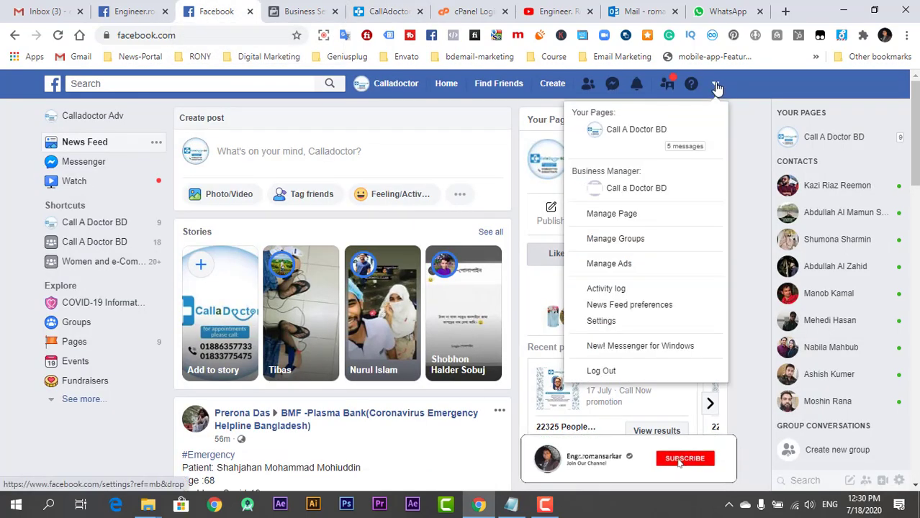
{"action": "left_click", "coordinate": [680, 188]}
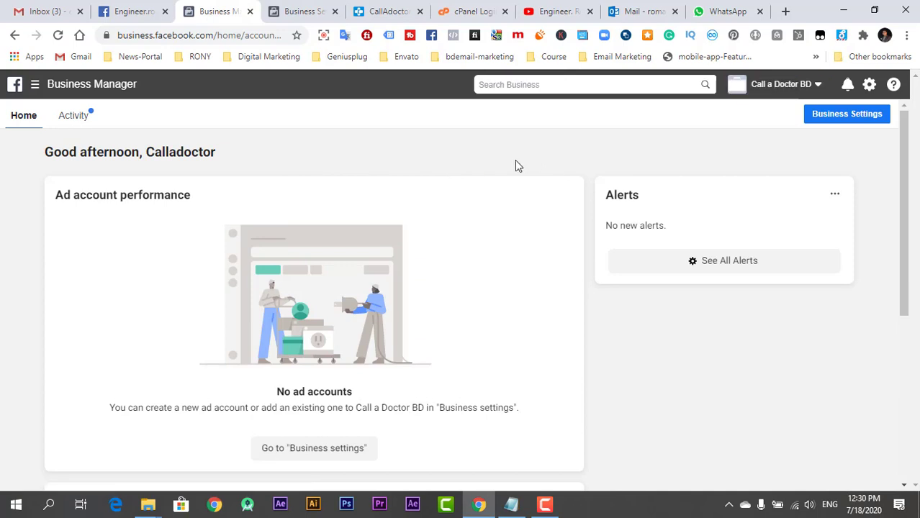
{"action": "left_click", "coordinate": [867, 87]}
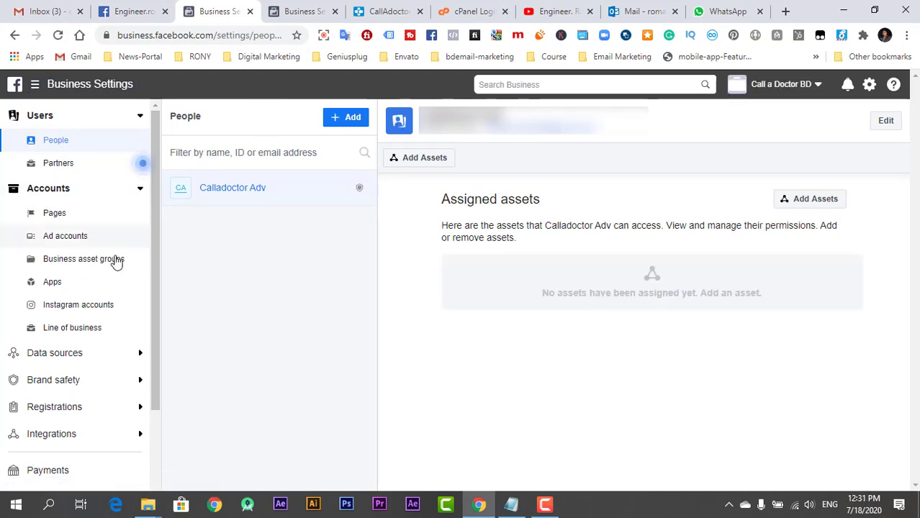
{"action": "left_click", "coordinate": [59, 391]}
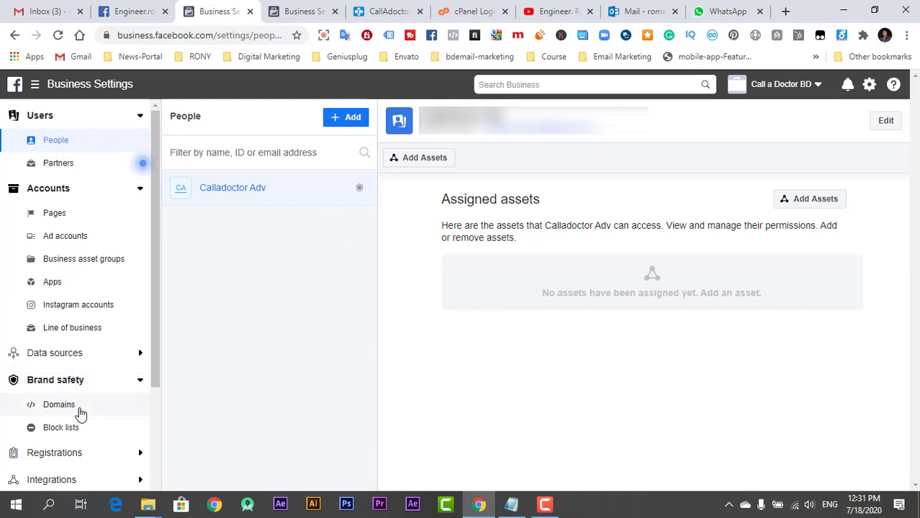
{"action": "left_click", "coordinate": [81, 411]}
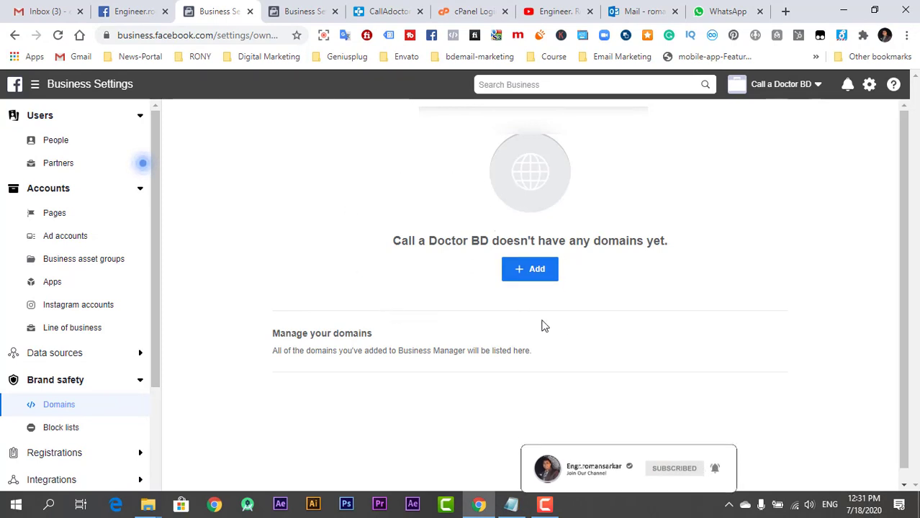
{"action": "left_click", "coordinate": [531, 277]}
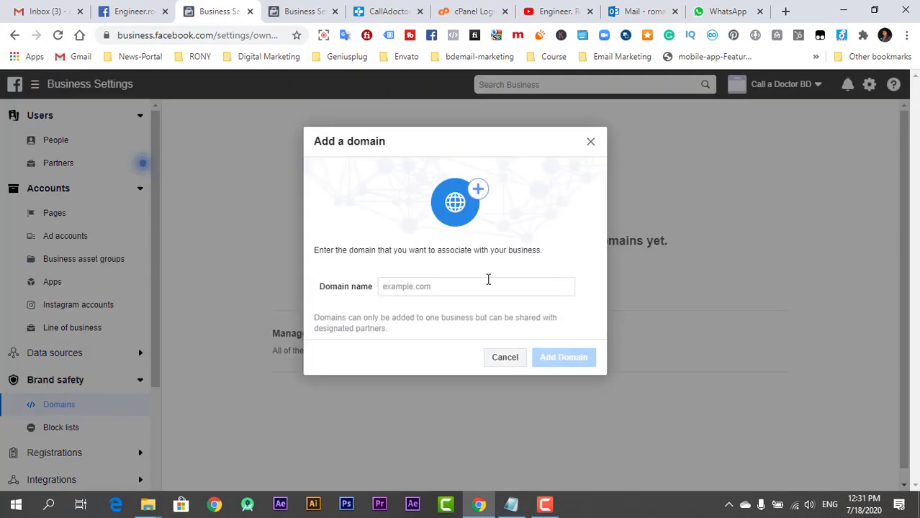
{"action": "left_click", "coordinate": [444, 286]}
{"action": "left_click", "coordinate": [377, 8]}
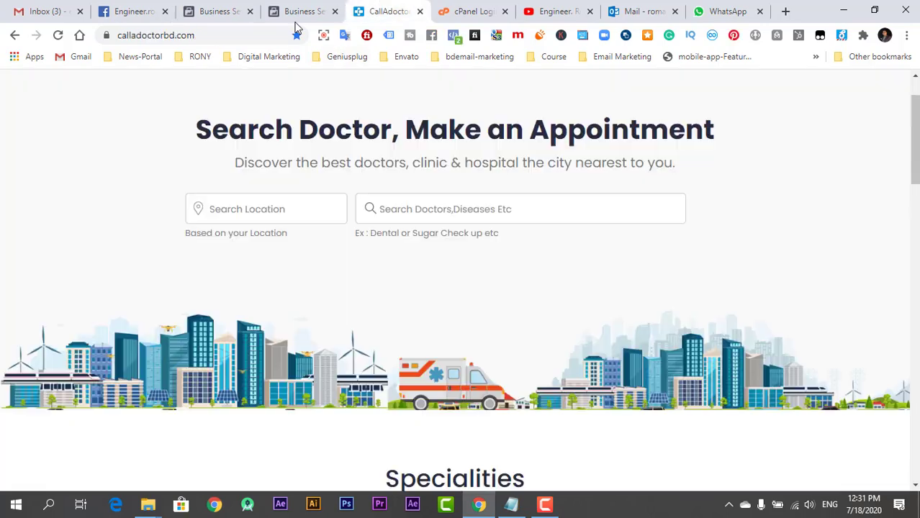
{"action": "left_click", "coordinate": [226, 34]}
{"action": "key", "text": "ctrl+c"}
{"action": "left_click", "coordinate": [230, 11]}
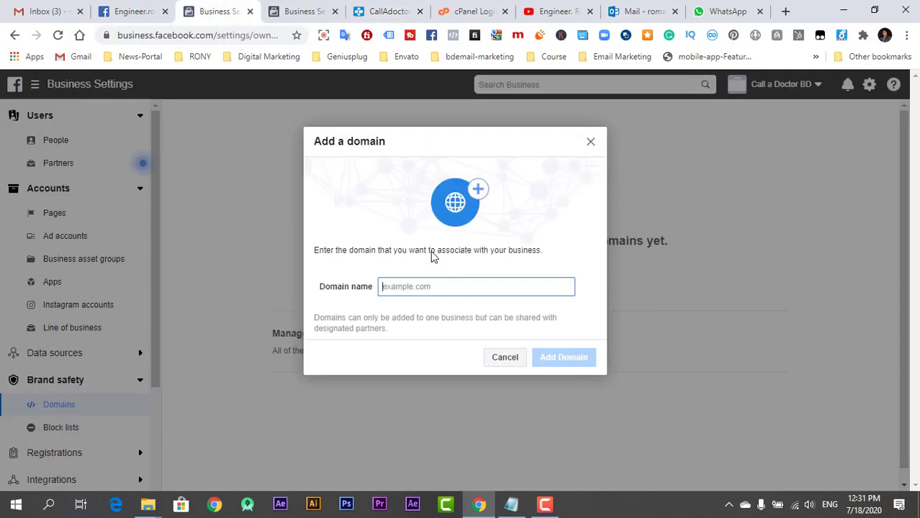
{"action": "key", "text": "ctrl+v"}
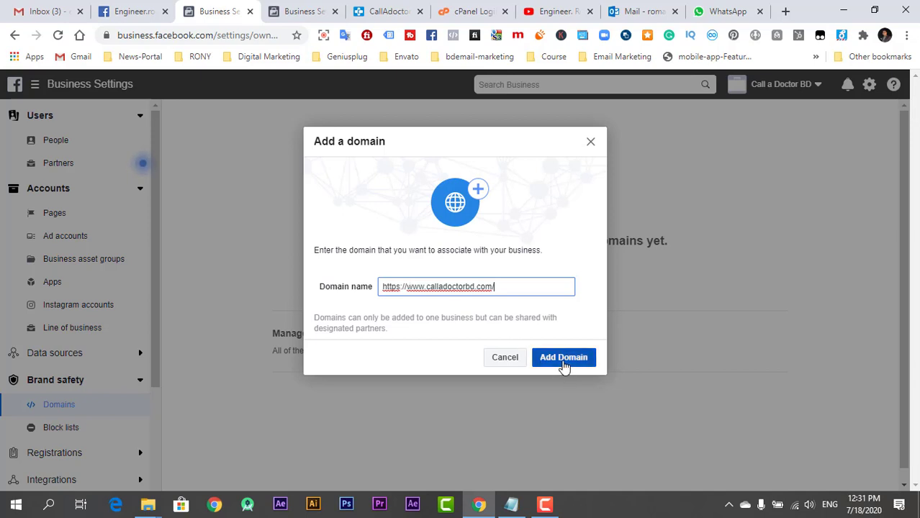
{"action": "key", "text": "BackSpace"}
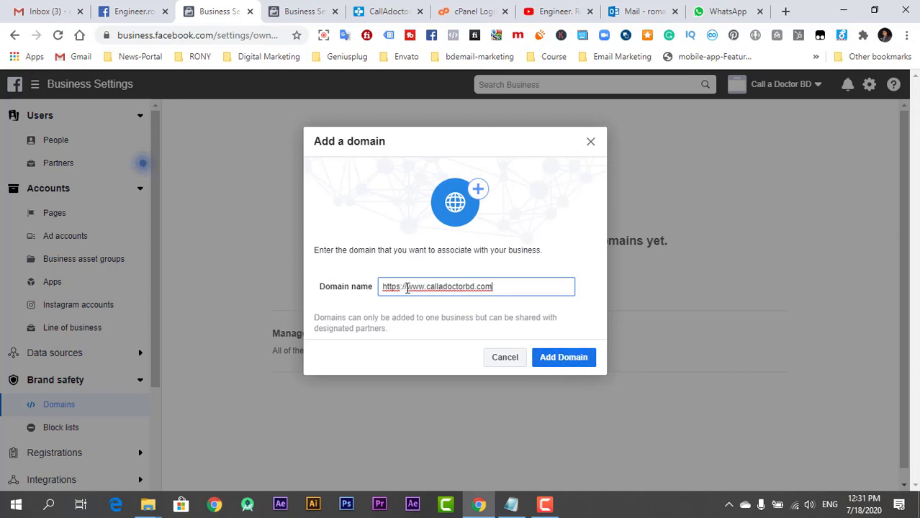
{"action": "left_click", "coordinate": [545, 359]}
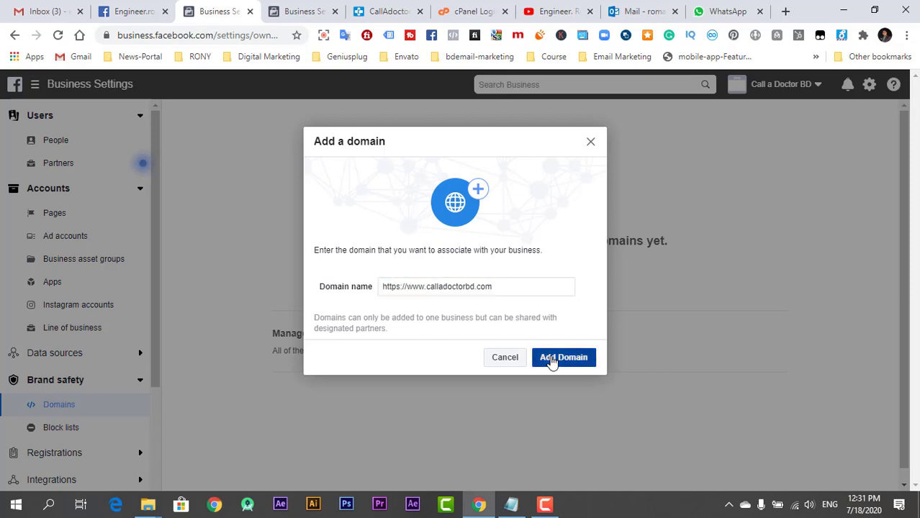
Step: Shorten the domain name to calladoctorbd.com, add the domain and reload the domains page
{"action": "left_click", "coordinate": [427, 286]}
{"action": "key", "text": "BackSpace"}
{"action": "key", "text": "BackSpace"}
{"action": "key", "text": "BackSpace"}
{"action": "key", "text": "BackSpace"}
{"action": "key", "text": "BackSpace"}
{"action": "key", "text": "BackSpace"}
{"action": "key", "text": "BackSpace"}
{"action": "key", "text": "BackSpace"}
{"action": "key", "text": "BackSpace"}
{"action": "key", "text": "BackSpace"}
{"action": "key", "text": "BackSpace"}
{"action": "key", "text": "BackSpace"}
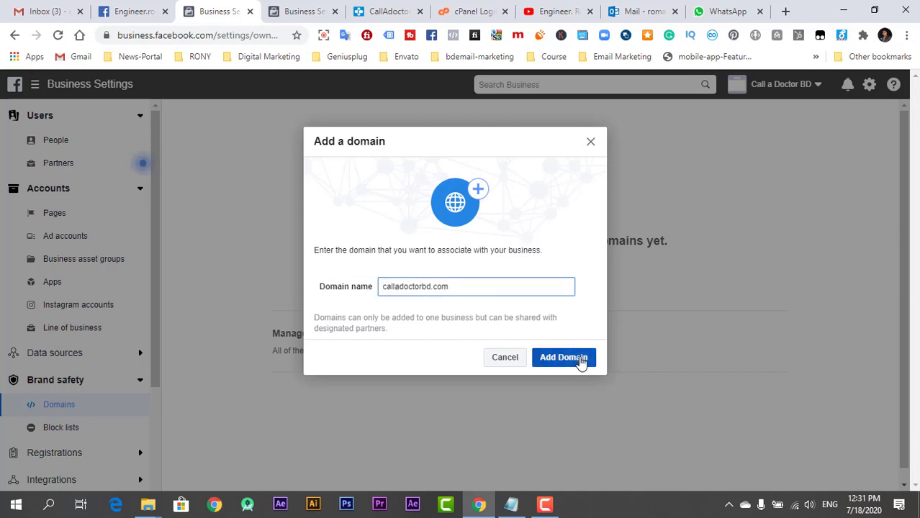
{"action": "left_click", "coordinate": [578, 359]}
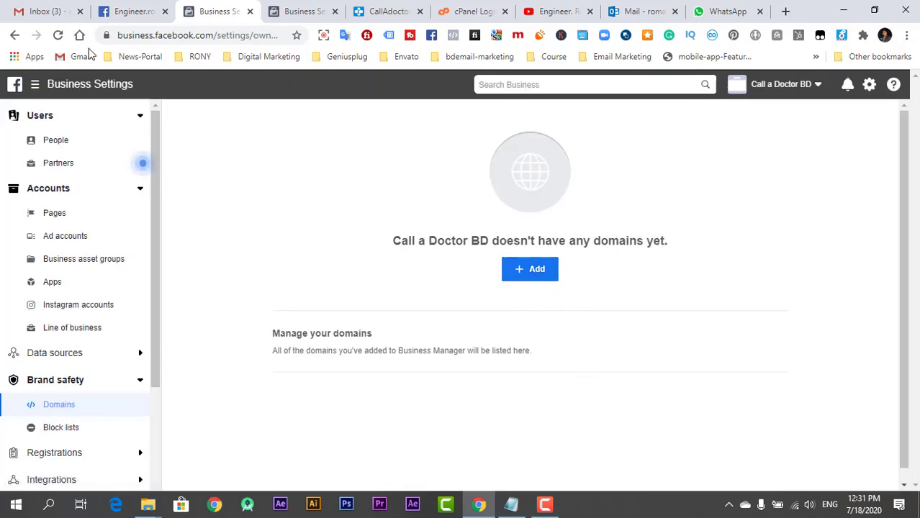
{"action": "left_click", "coordinate": [58, 35]}
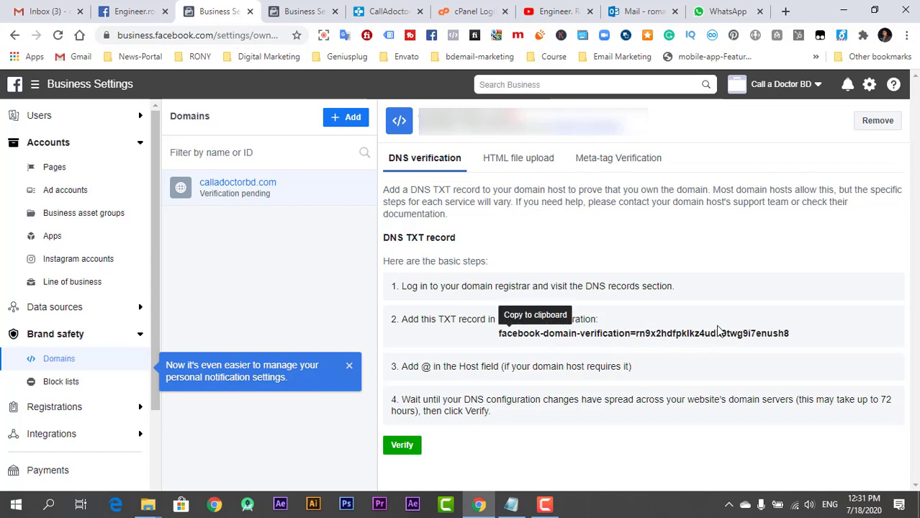
Step: Look through the HTML file upload and meta-tag verification methods, and download the HTML verification file
{"action": "left_click", "coordinate": [493, 162]}
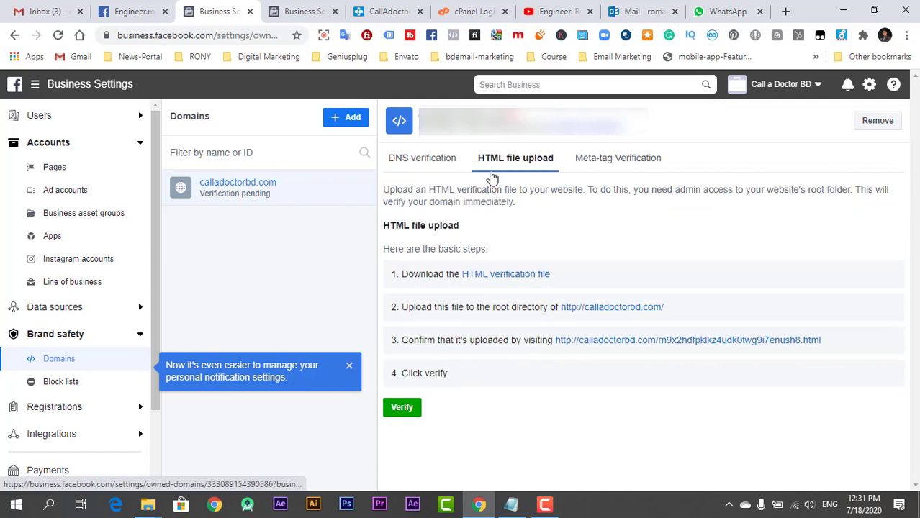
{"action": "left_click", "coordinate": [603, 163]}
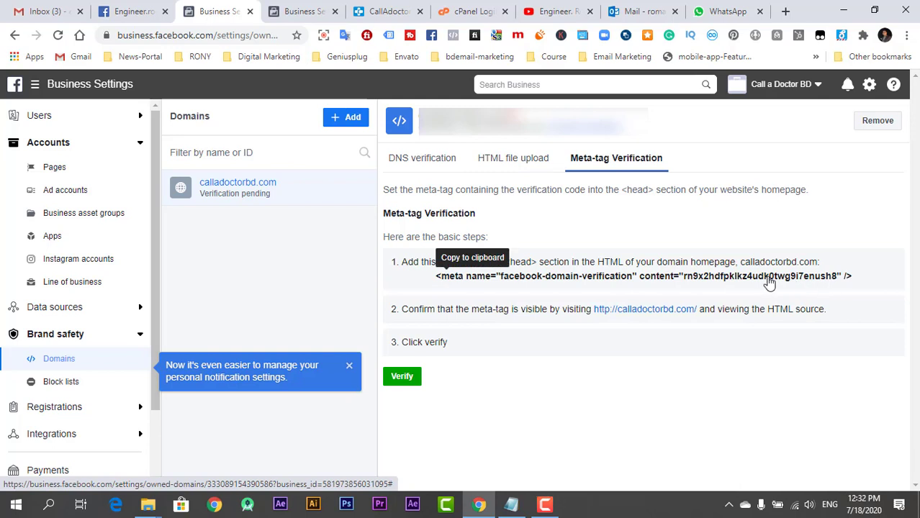
{"action": "left_click", "coordinate": [504, 163]}
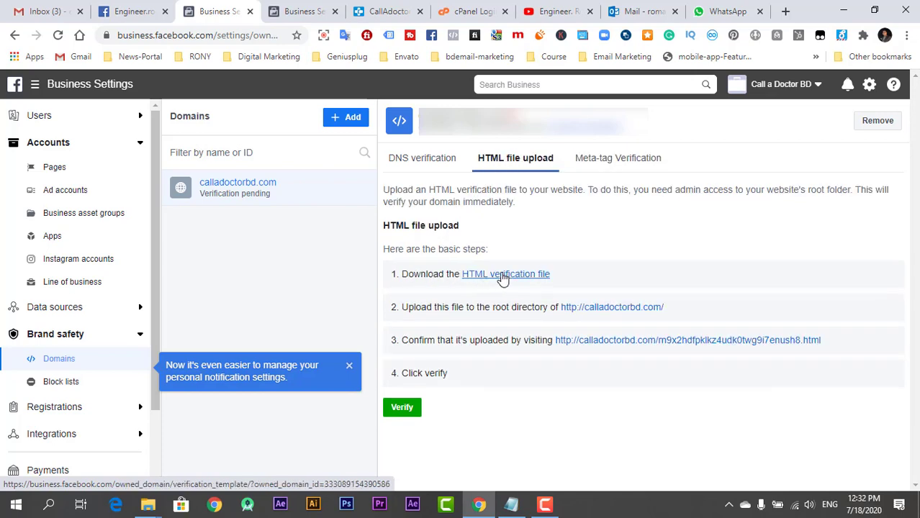
{"action": "left_click", "coordinate": [472, 276]}
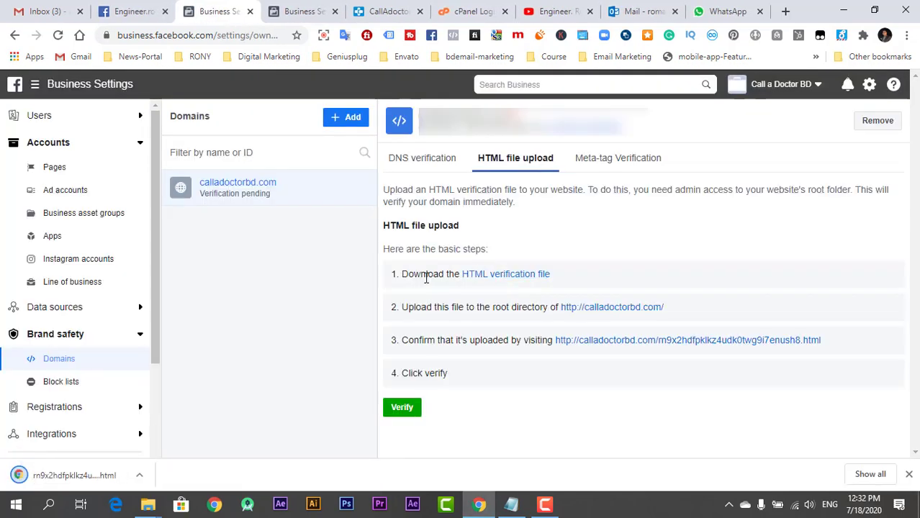
Step: Open the website linked in the upload instructions and log in to its cPanel with the prefilled credentials
{"action": "left_click", "coordinate": [598, 310]}
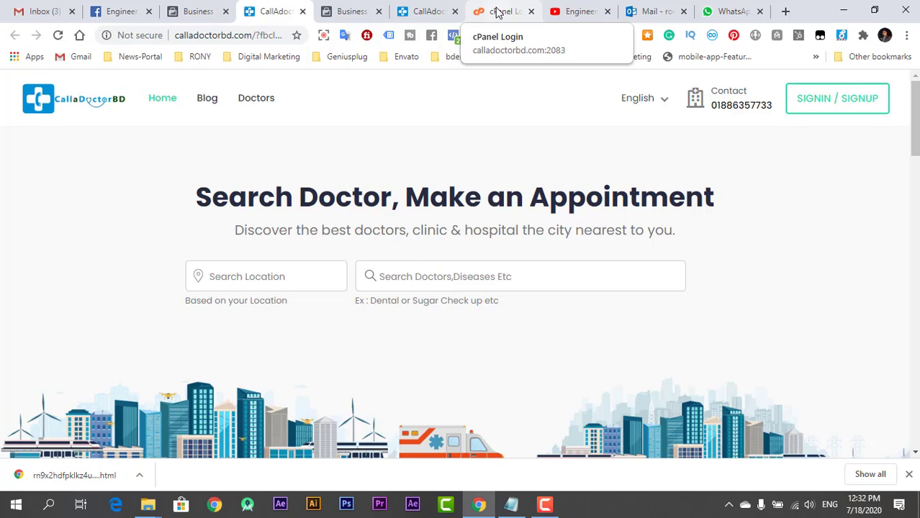
{"action": "left_click", "coordinate": [497, 11]}
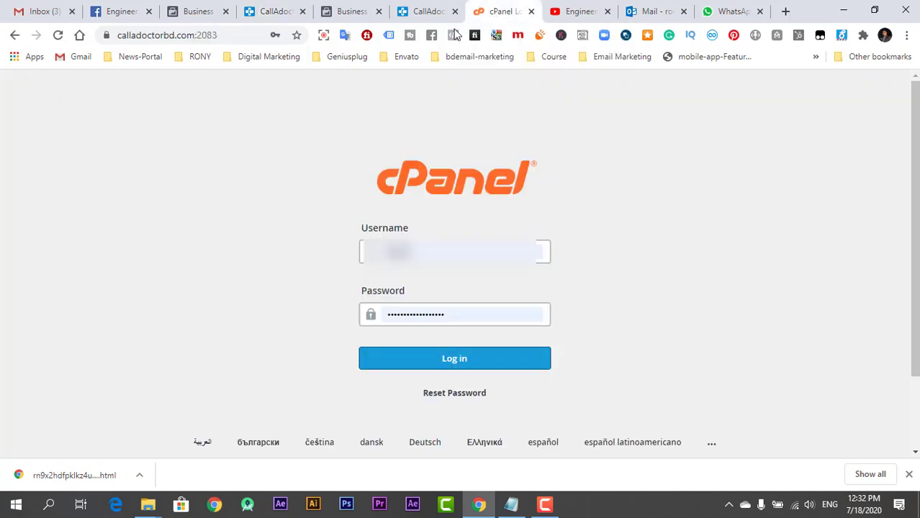
{"action": "left_click", "coordinate": [469, 368]}
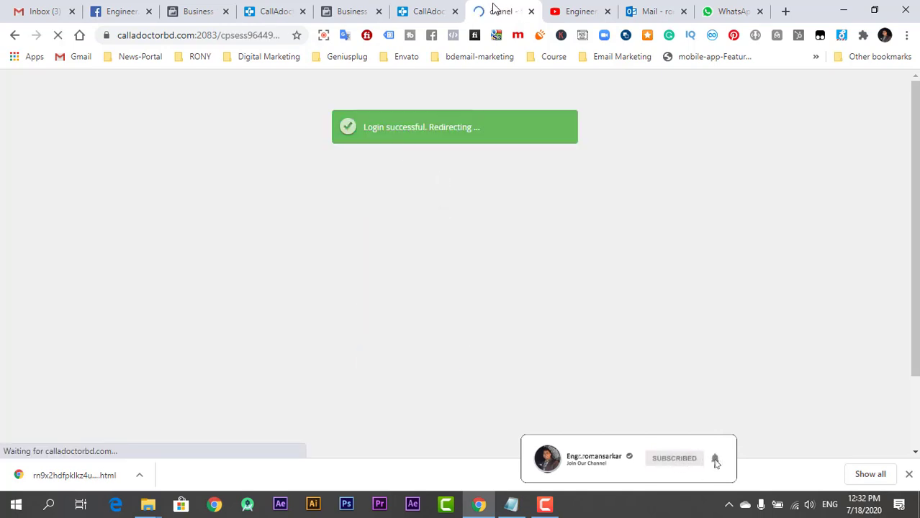
Step: Open cPanel's File Manager and place its browser tab directly after the newly opened website tab
{"action": "left_click_drag", "start_coordinate": [493, 7], "coordinate": [352, 8]}
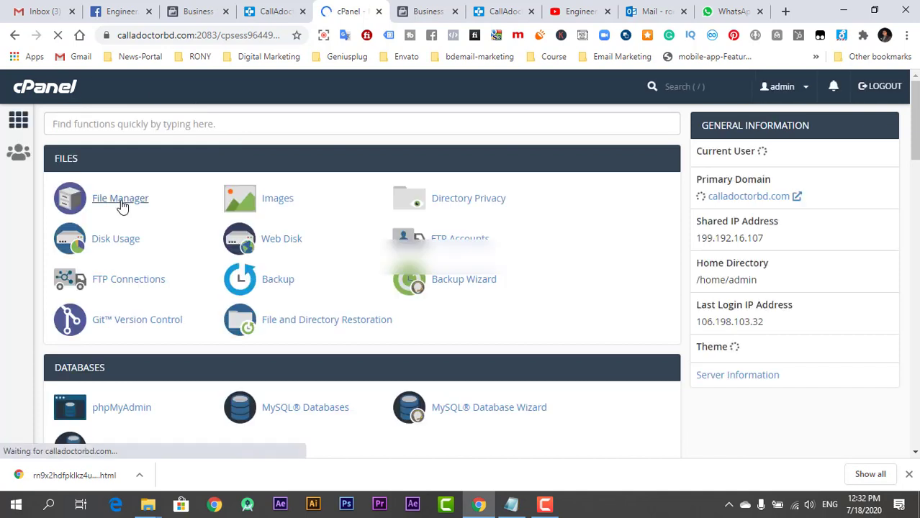
{"action": "left_click", "coordinate": [120, 205]}
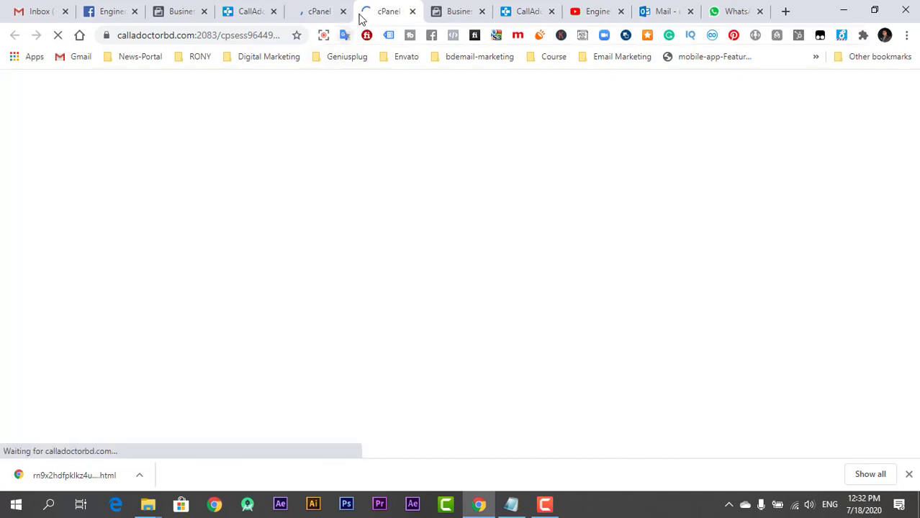
{"action": "left_click_drag", "start_coordinate": [372, 7], "coordinate": [308, 7]}
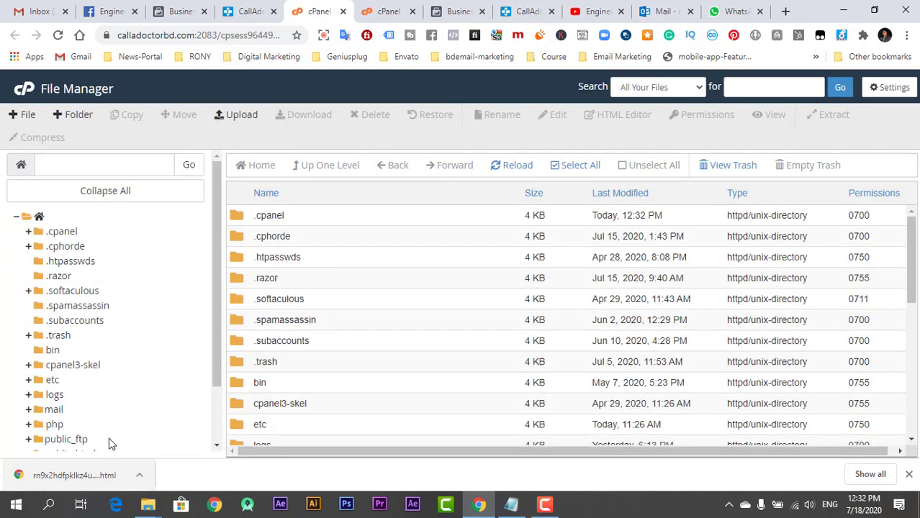
Step: Upload the downloaded HTML verification file into the website's public_html folder
{"action": "scroll", "coordinate": [304, 335], "scroll_direction": "down", "scroll_amount": 3}
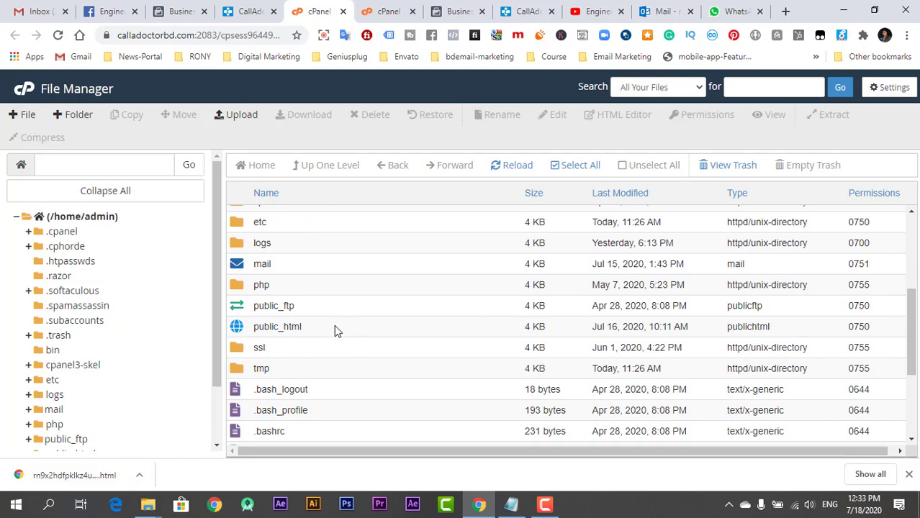
{"action": "double_click", "coordinate": [334, 326]}
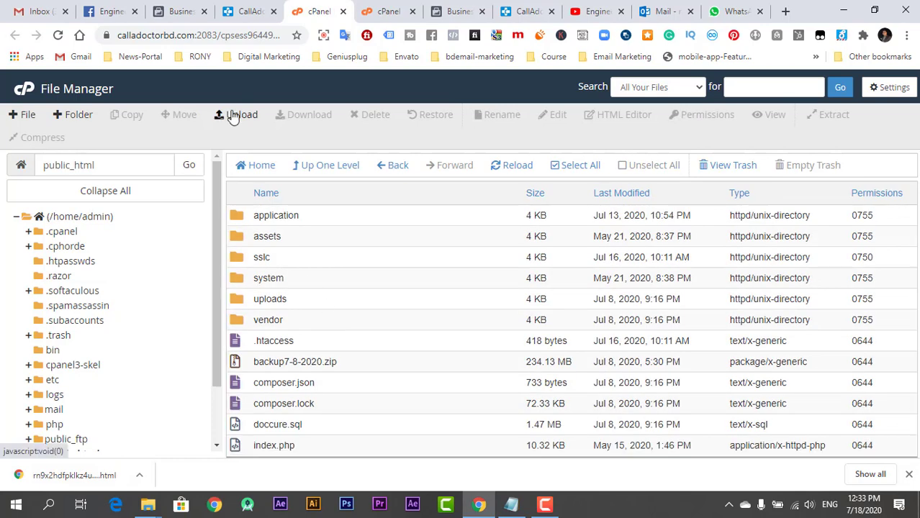
{"action": "left_click", "coordinate": [237, 115]}
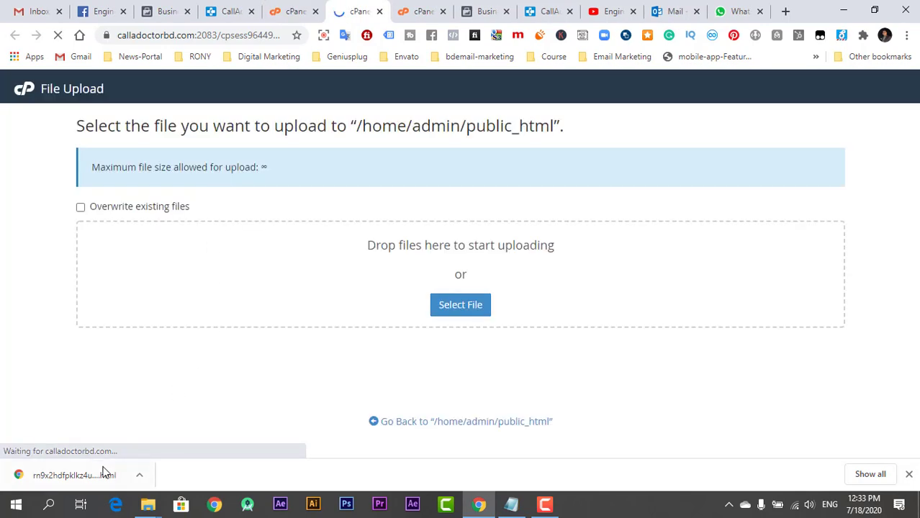
{"action": "left_click_drag", "start_coordinate": [105, 473], "coordinate": [483, 313]}
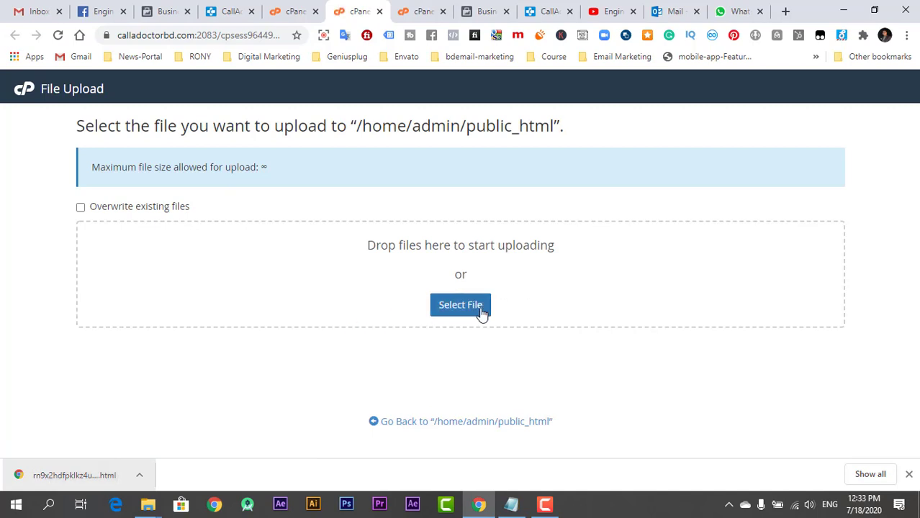
{"action": "left_click_drag", "start_coordinate": [97, 475], "coordinate": [462, 316]}
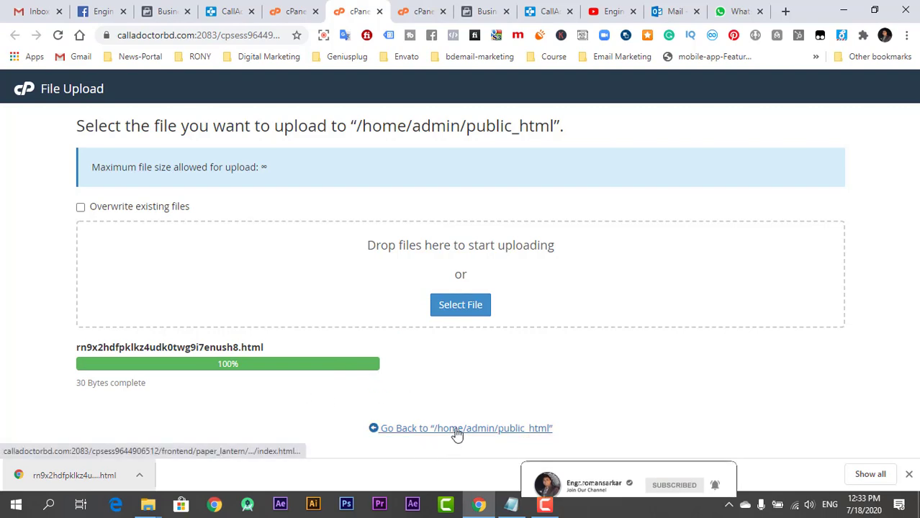
Step: Return to the public_html file listing and locate the uploaded HTML verification file
{"action": "left_click", "coordinate": [288, 9]}
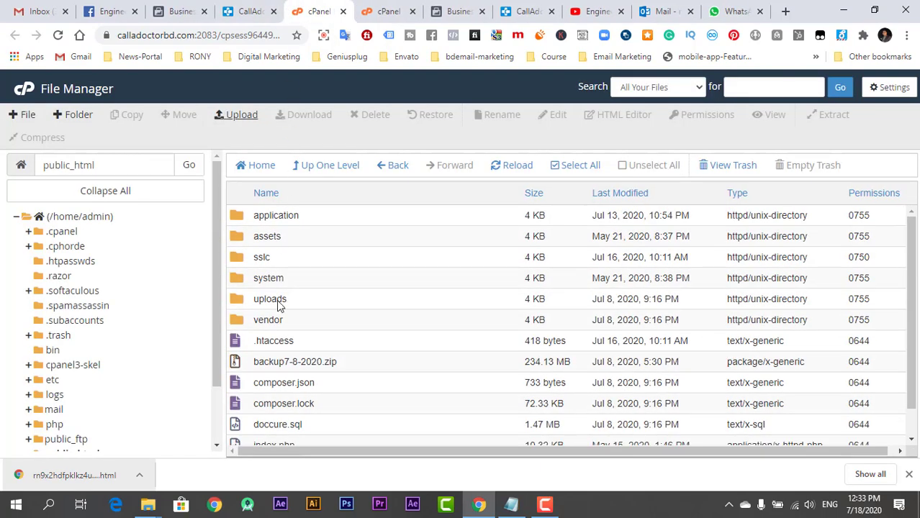
{"action": "scroll", "coordinate": [321, 359], "scroll_direction": "down", "scroll_amount": 2}
{"action": "left_click", "coordinate": [435, 432]}
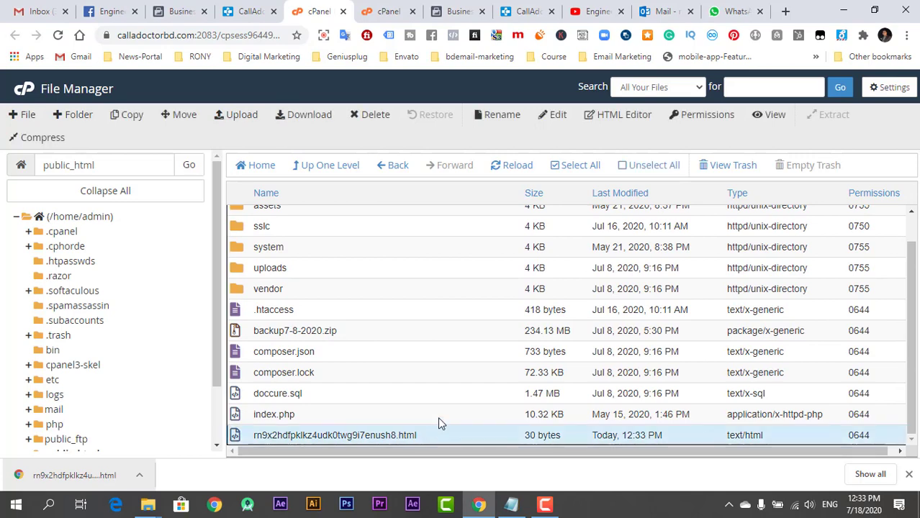
Step: Visit the confirmation link from the domain's HTML file upload instructions and check the verification code on the page
{"action": "left_click", "coordinate": [192, 8]}
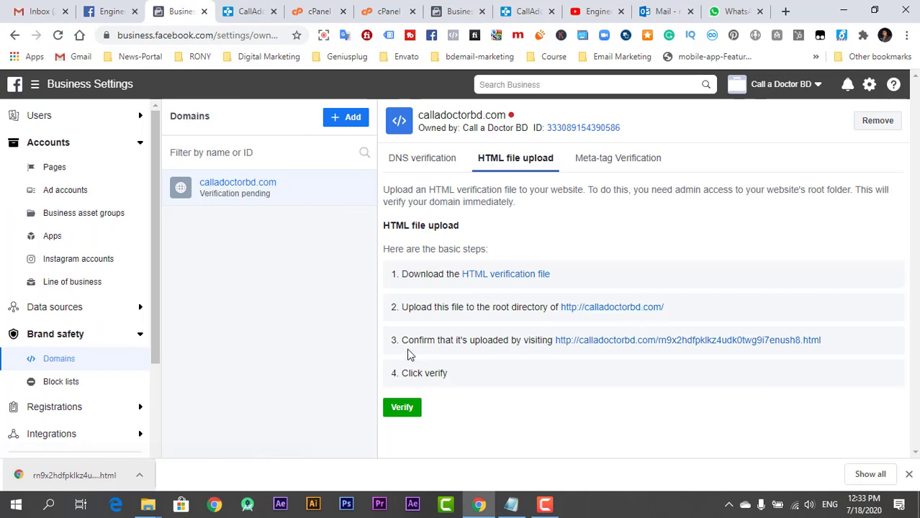
{"action": "left_click", "coordinate": [636, 341]}
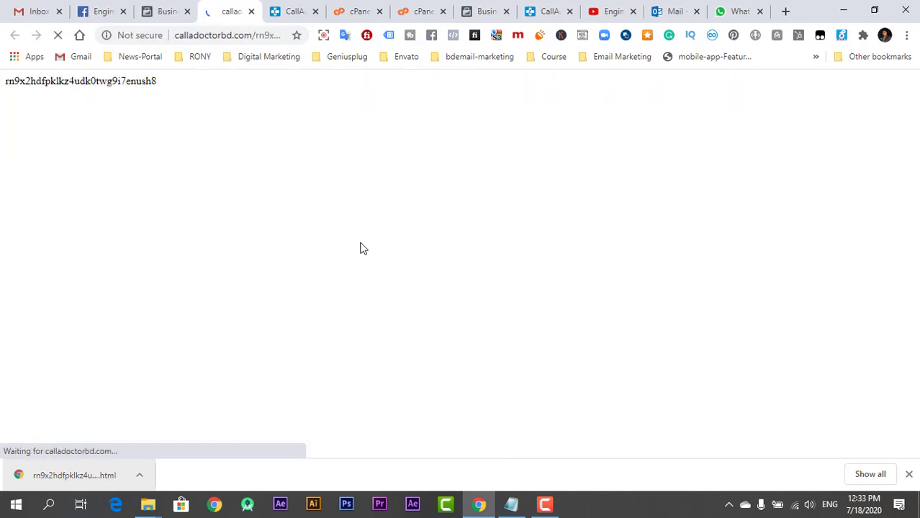
{"action": "left_click_drag", "start_coordinate": [6, 81], "coordinate": [214, 96]}
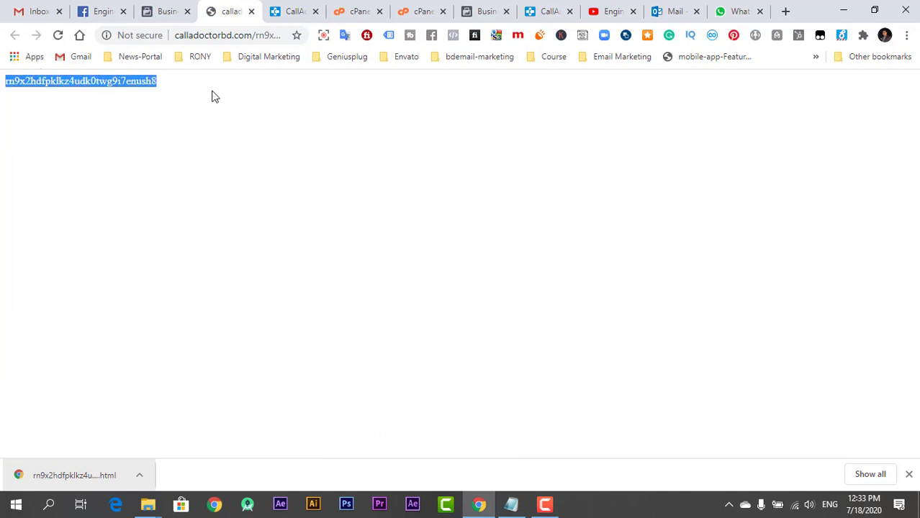
Step: Verify calladoctorbd.com in Business Settings, close the confirmation and reload the page to check the domain's status
{"action": "left_click", "coordinate": [173, 9]}
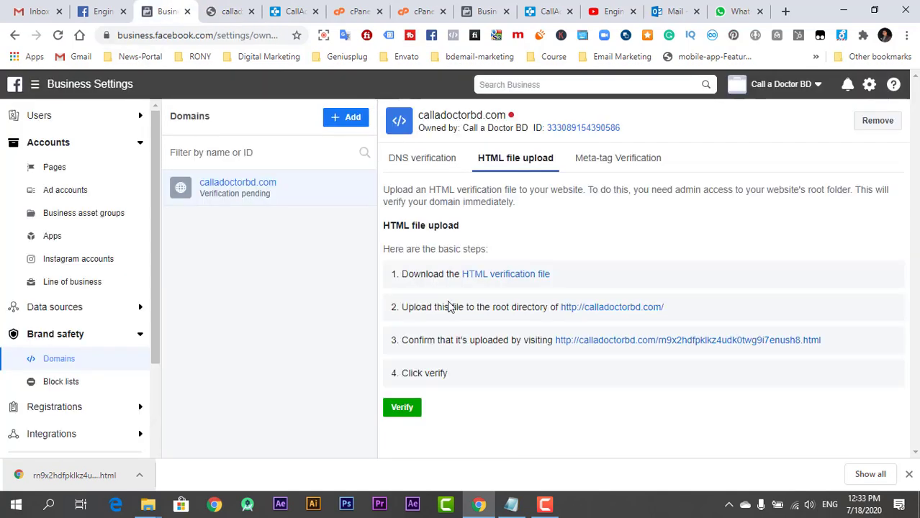
{"action": "left_click", "coordinate": [409, 411]}
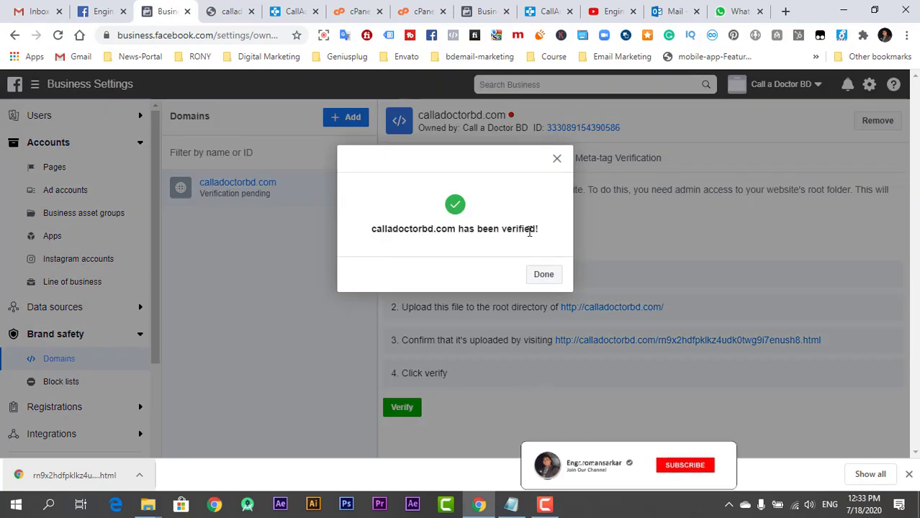
{"action": "left_click", "coordinate": [544, 276]}
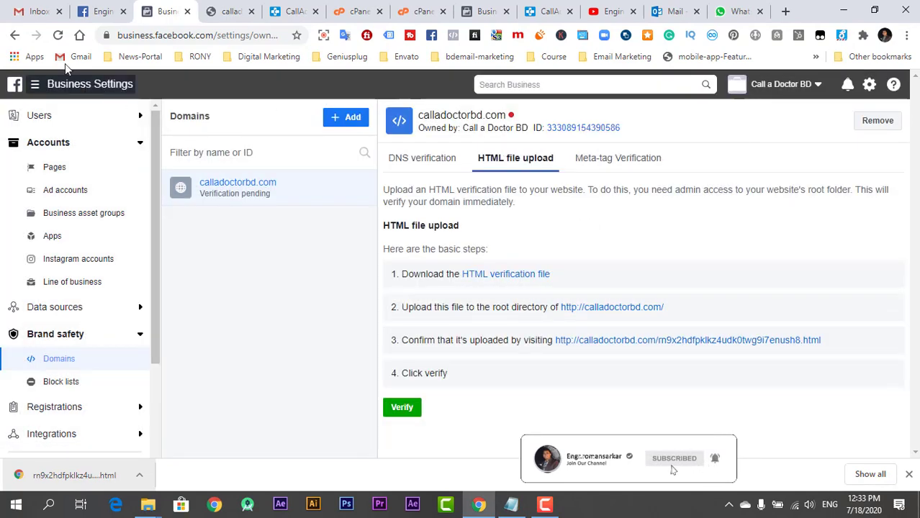
{"action": "left_click", "coordinate": [57, 36]}
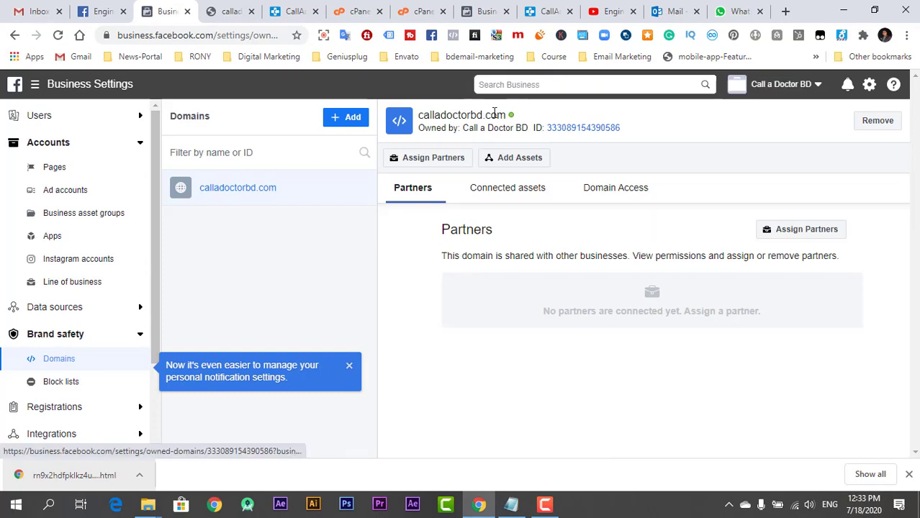
{"action": "mouse_move", "coordinate": [512, 118]}
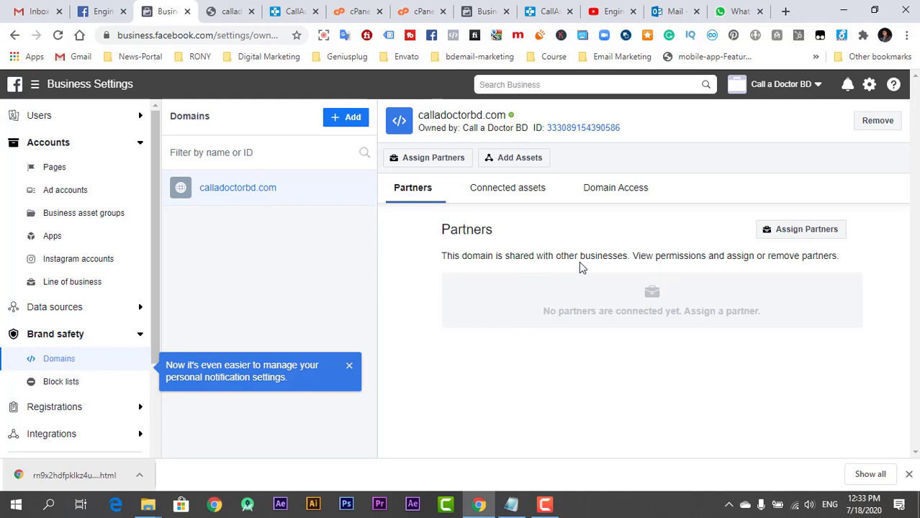
Step: Switch to the YouTube channel page and look through its uploaded videos
{"action": "left_click", "coordinate": [610, 11]}
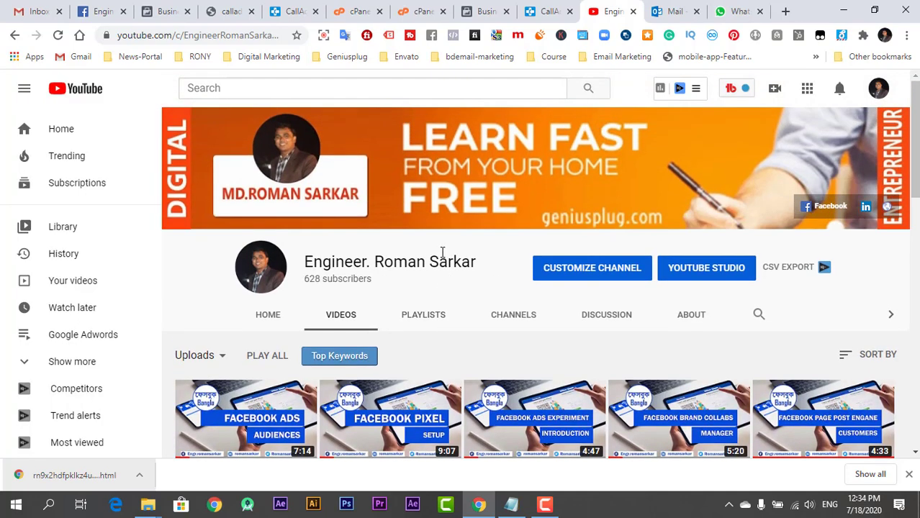
{"action": "scroll", "coordinate": [442, 251], "scroll_direction": "down", "scroll_amount": 1}
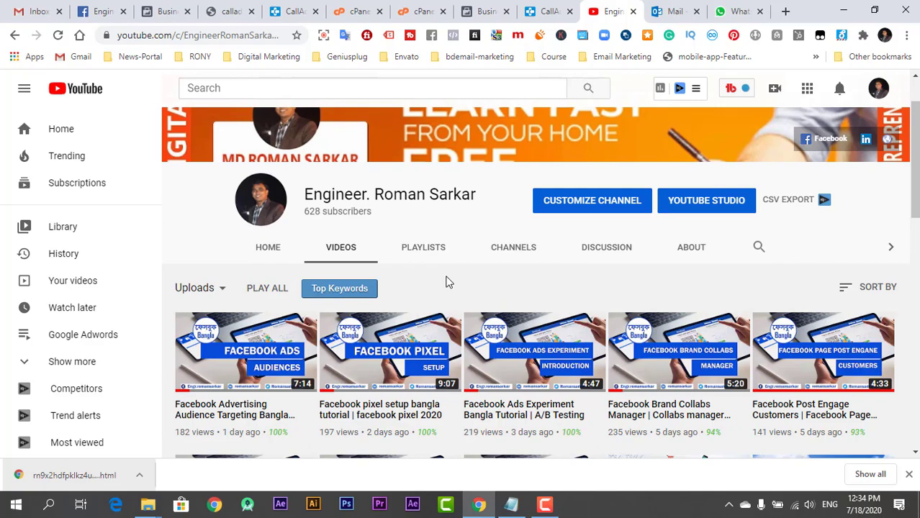
{"action": "scroll", "coordinate": [432, 303], "scroll_direction": "down", "scroll_amount": 3}
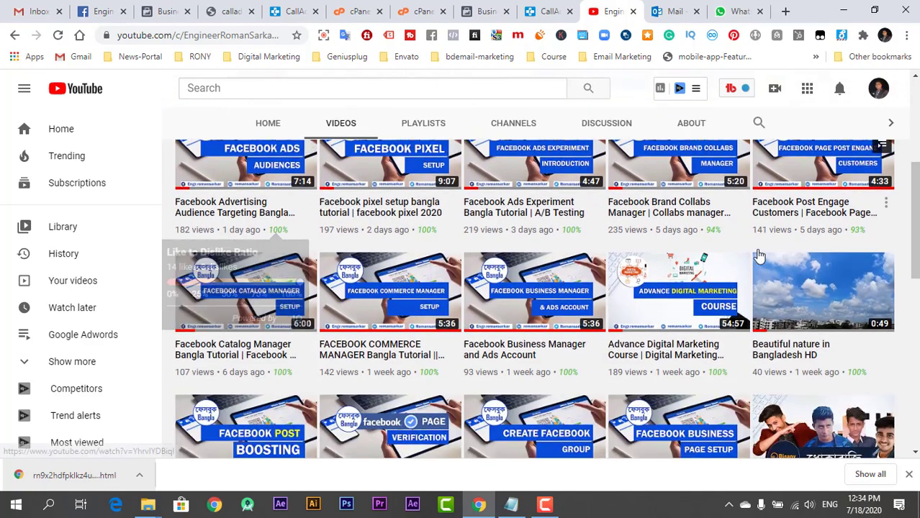
{"action": "scroll", "coordinate": [367, 323], "scroll_direction": "down", "scroll_amount": 5}
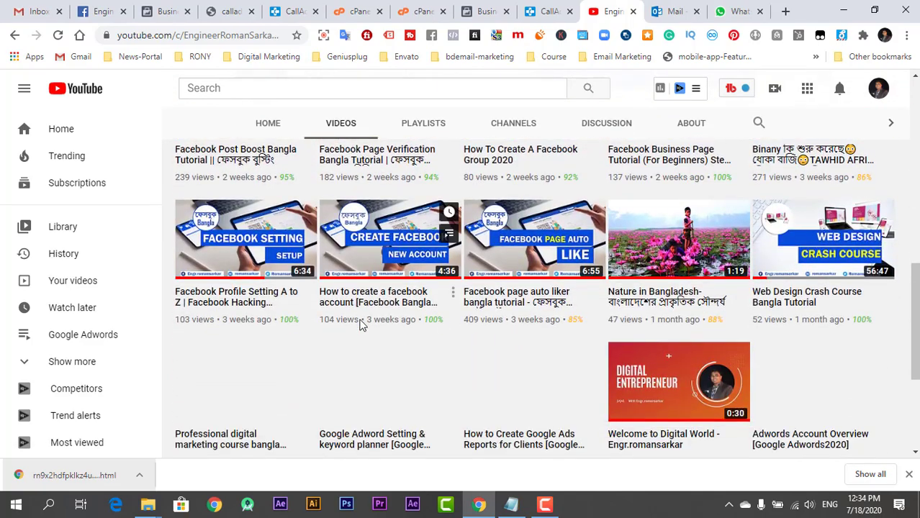
{"action": "scroll", "coordinate": [362, 325], "scroll_direction": "down", "scroll_amount": 2}
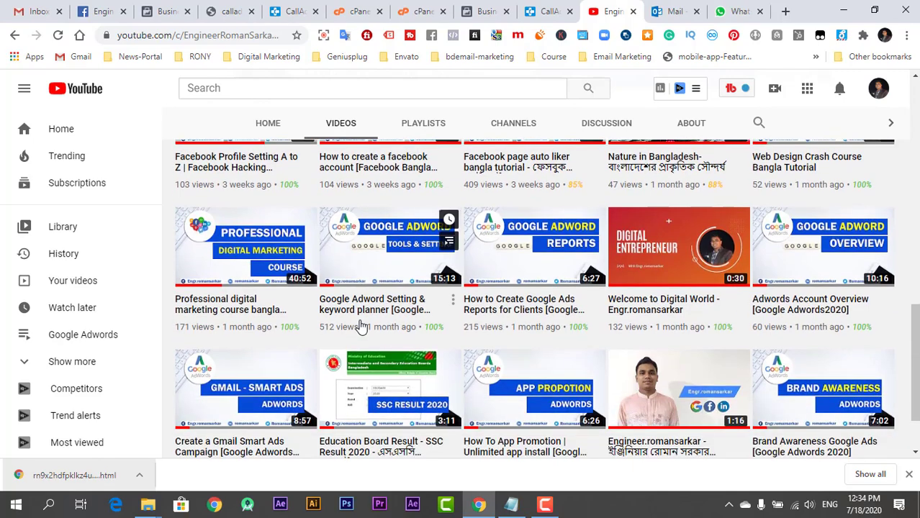
{"action": "scroll", "coordinate": [362, 326], "scroll_direction": "down", "scroll_amount": 1}
{"action": "scroll", "coordinate": [362, 326], "scroll_direction": "up", "scroll_amount": 3}
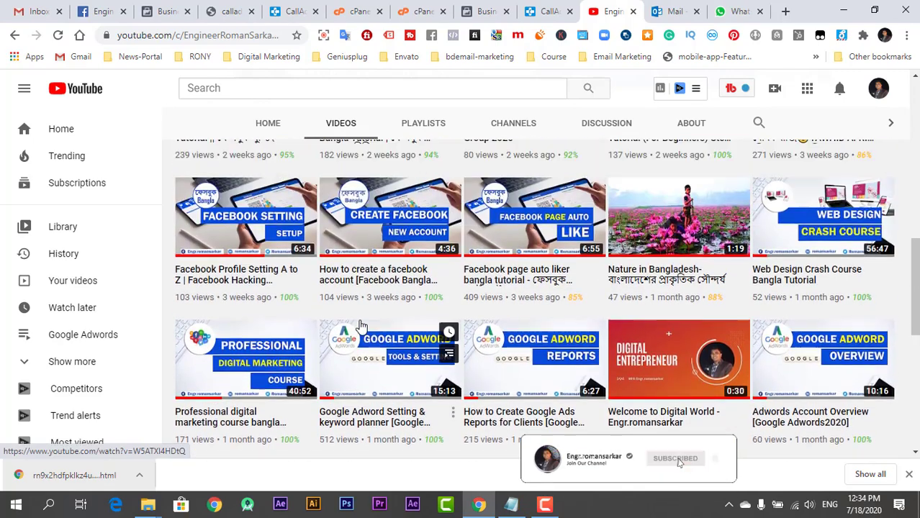
{"action": "scroll", "coordinate": [362, 325], "scroll_direction": "up", "scroll_amount": 8}
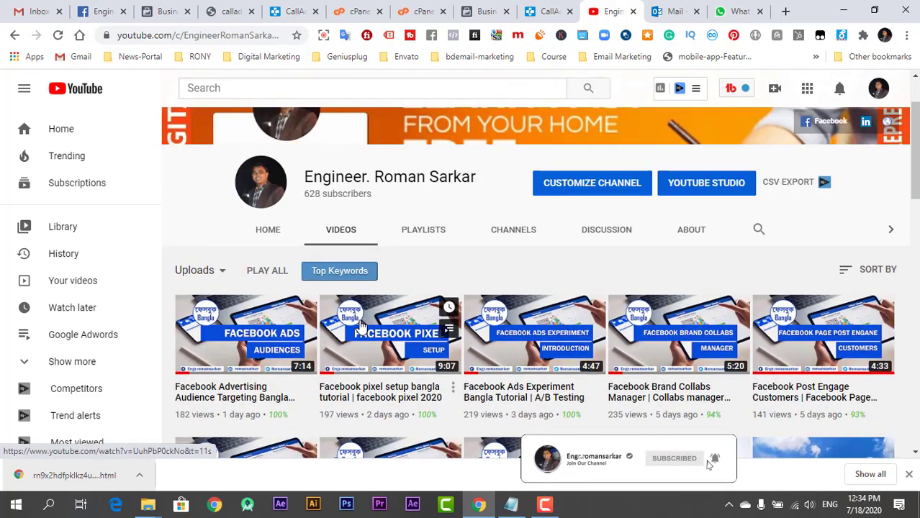